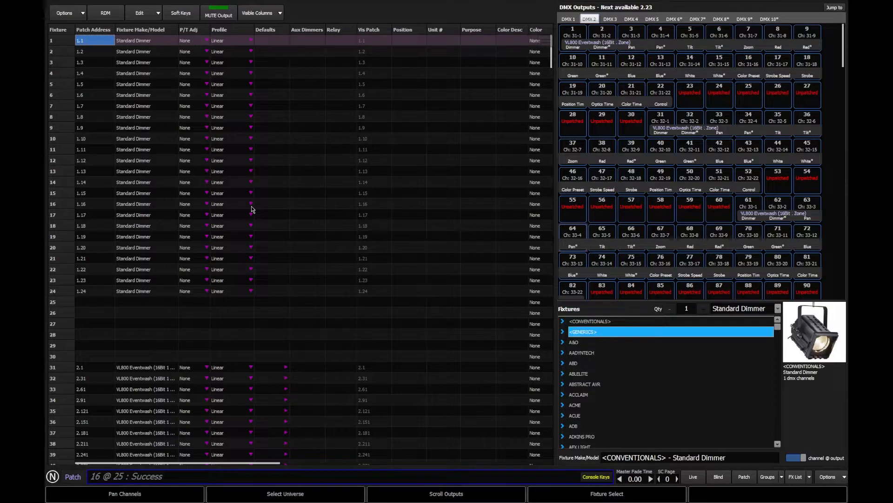
Find fixture 40 in the patch list and change its patch address to 2.301.
type("40")
key("Return")
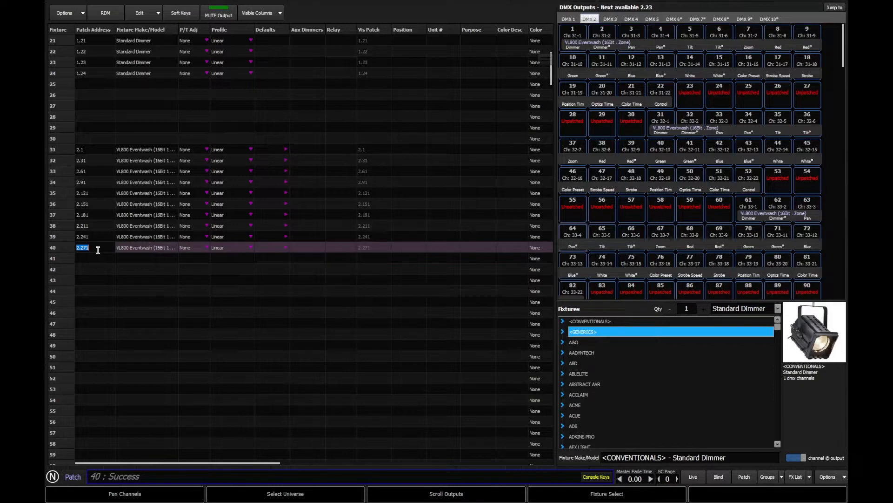
type("2.301")
key("Return")
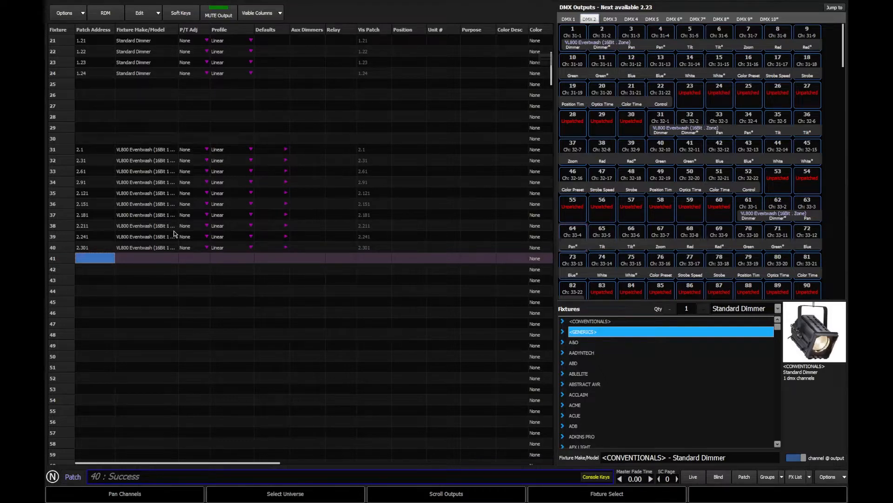
Delete the patch of fixture 40 by clearing its patch address.
left_click(94, 248)
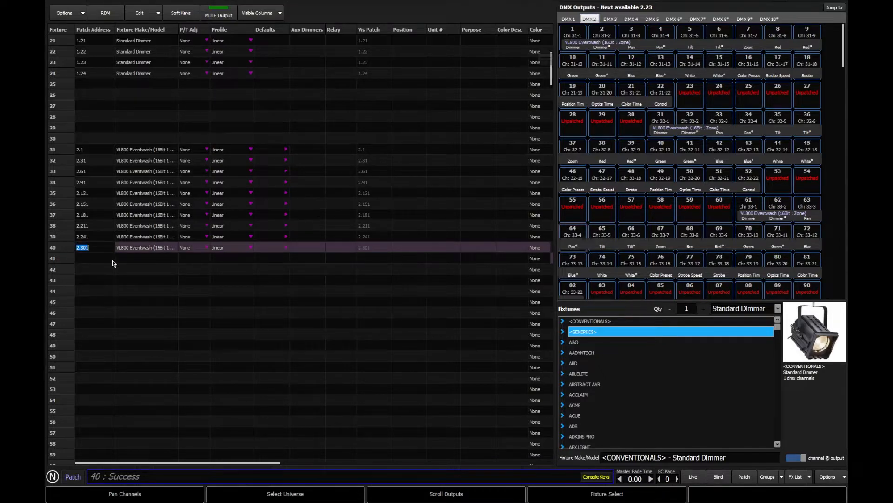
key("BackSpace")
left_click(112, 260)
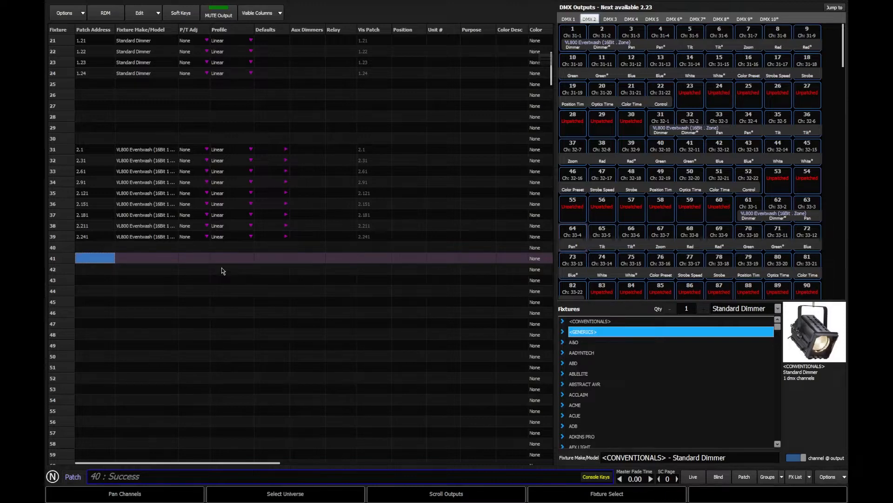
Patch fixture 40 as a VARI-LITE VL800 Eventwash (16Bit 1 Zone) at address 2.301.
left_click(735, 457)
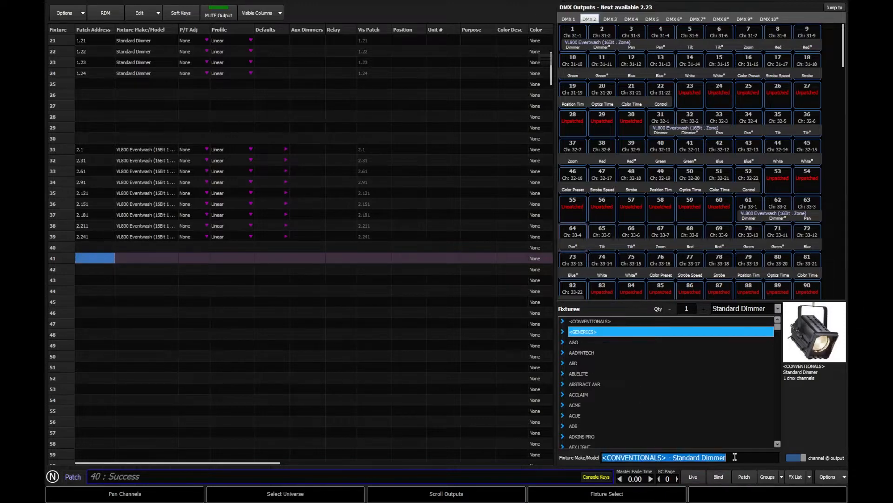
type("VL")
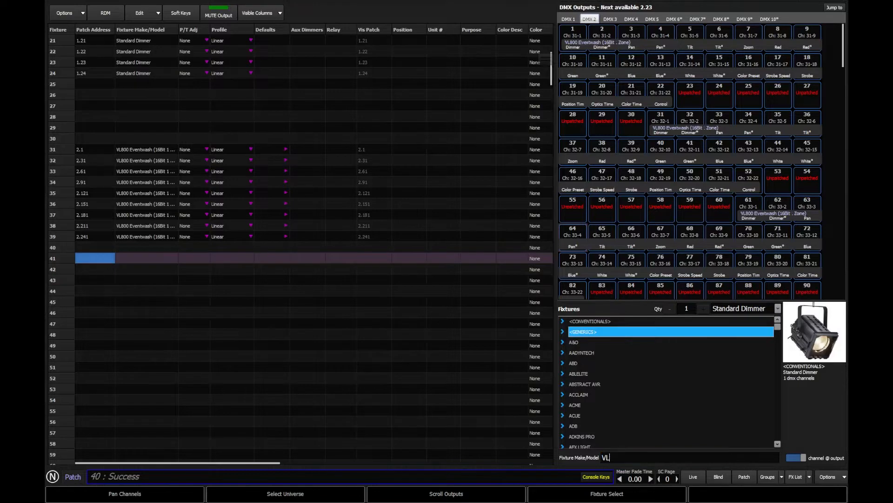
type("800 Event")
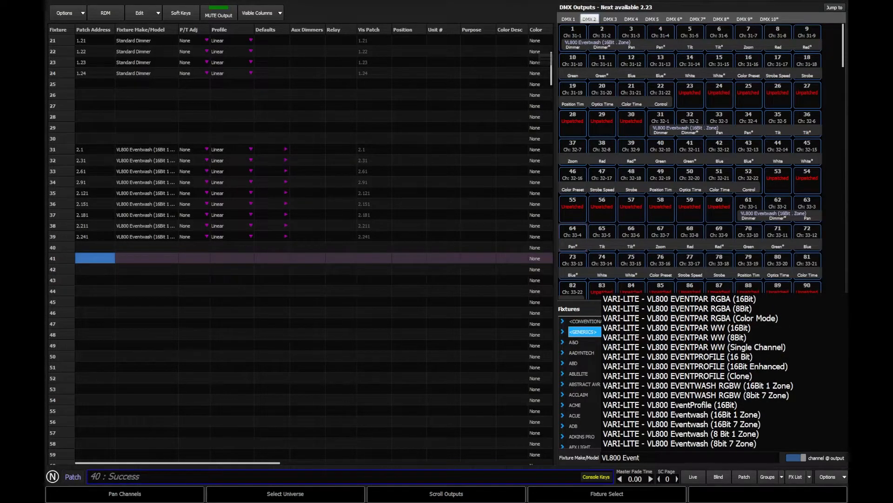
type("wash")
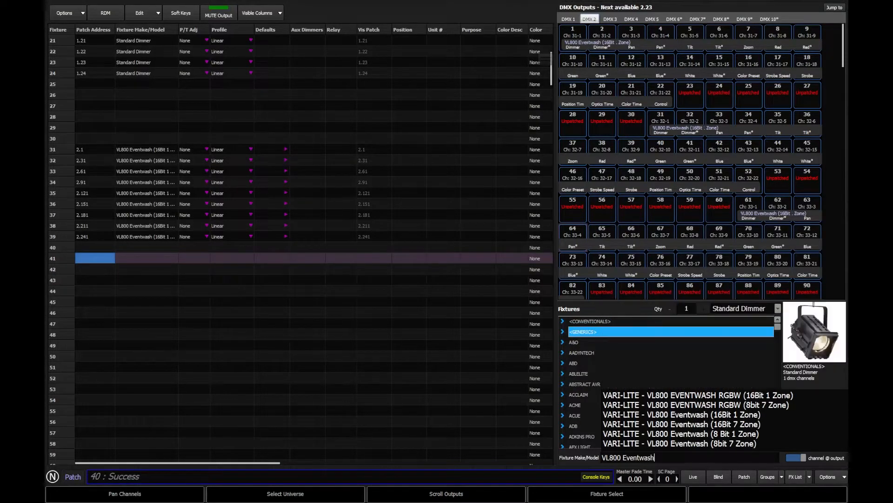
left_click(692, 418)
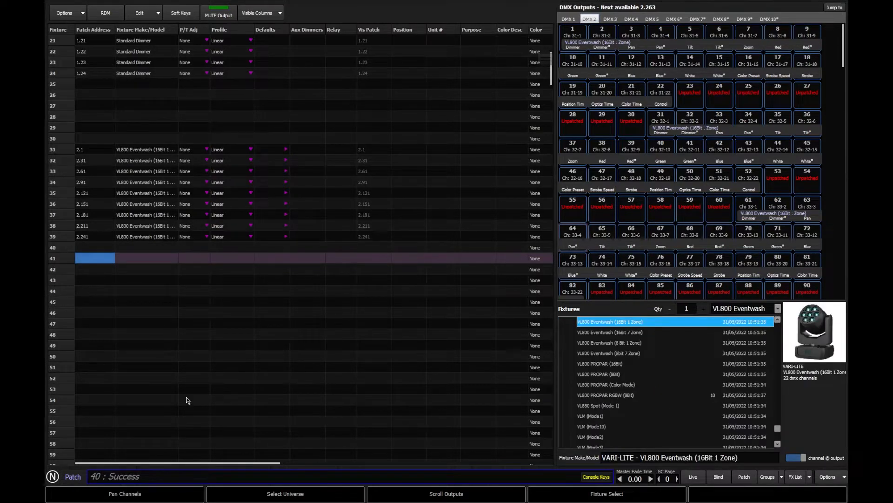
type("40 @ 2.301")
key("Return")
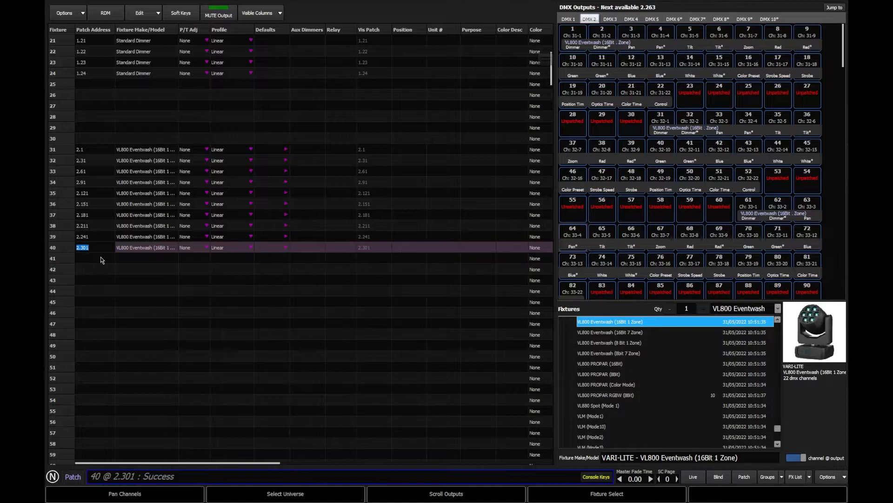
Unpatch fixture 40 by setting its address to 0, and readdress it to 2.301.
type("0")
key("Return")
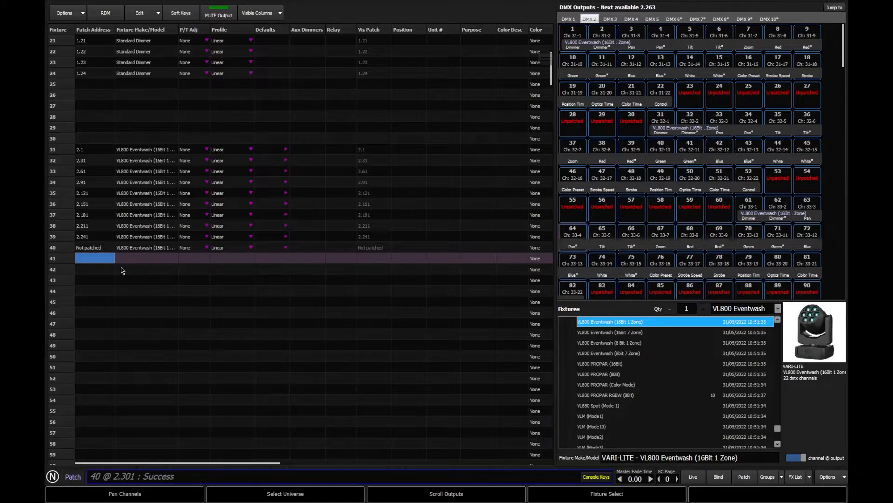
double_click(101, 247)
left_click_drag(113, 248, 60, 247)
Review the patch list from fixture 1 through the VL800 Eventwash fixtures.
key("ctrl+Home")
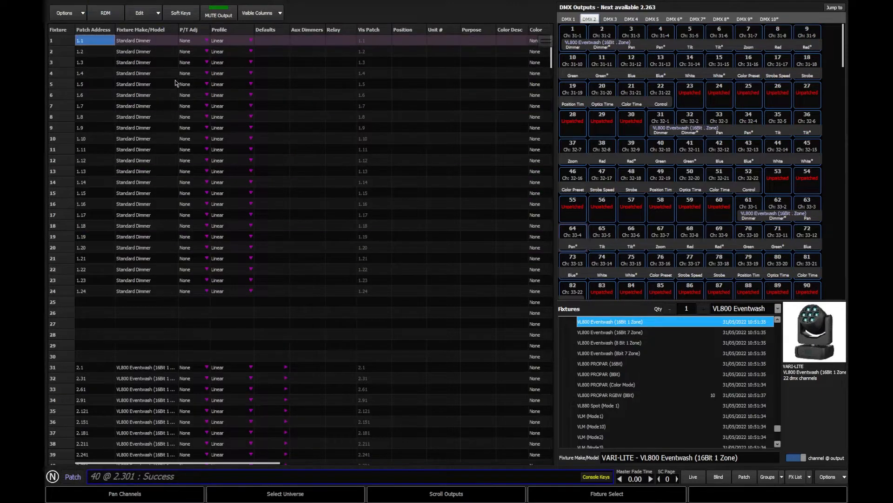
key("Down")
key("Down")
key("Down")
key("Down")
key("Down")
key("Down")
key("Down")
key("Down")
key("Down")
key("Down")
key("Down")
key("Down")
key("Down")
key("Down")
key("Down")
key("Down")
key("Down")
key("Down")
key("Down")
key("Down")
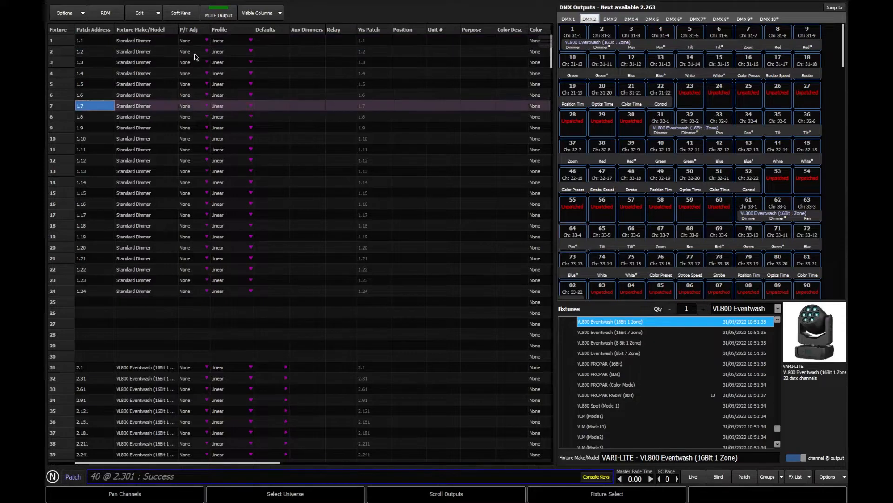
key("Up")
key("Up")
key("Up")
key("Up")
key("Up")
key("Up")
key("Up")
key("Up")
key("Up")
key("Up")
key("Up")
key("Up")
key("Up")
key("Up")
key("Up")
key("Up")
key("Up")
key("Up")
key("Up")
key("Up")
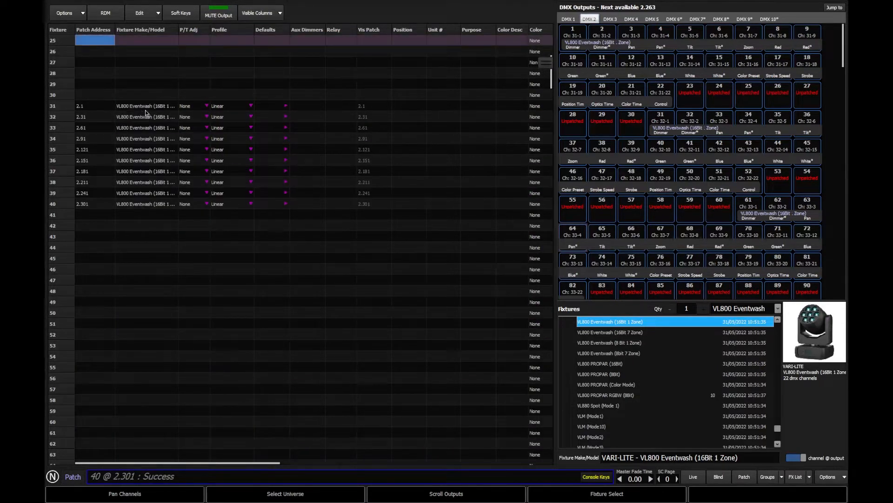
Examine the pan and tilt adjustment options for fixture 31 and leave them unset.
left_click(197, 106)
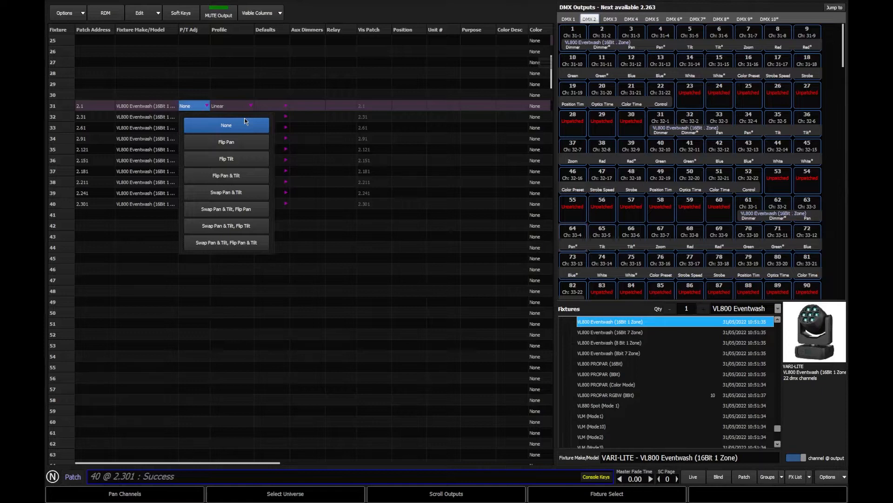
left_click(230, 84)
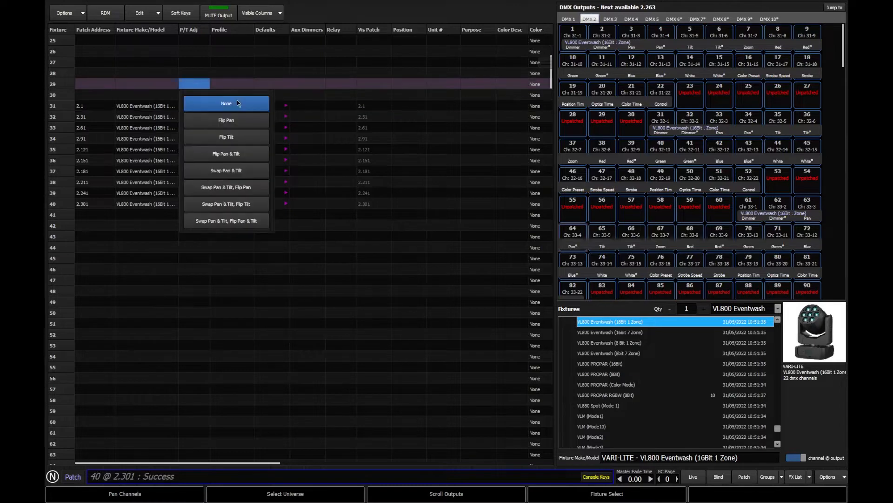
left_click(319, 14)
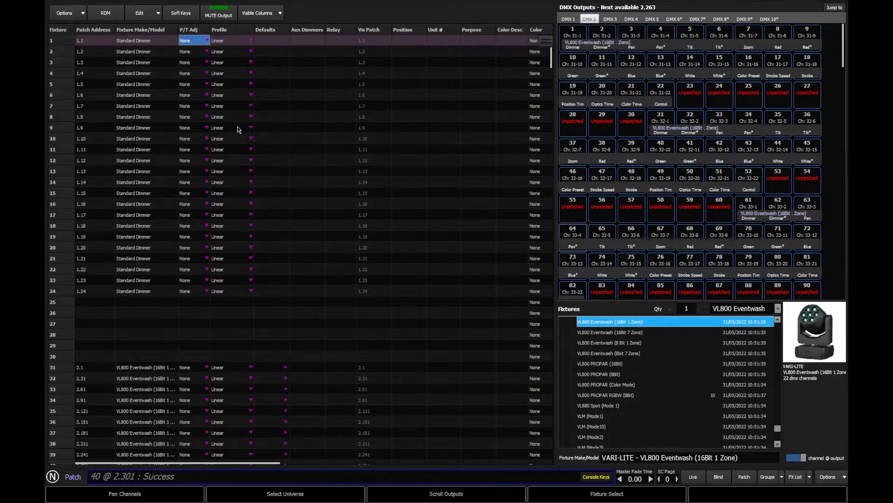
Examine the output profiles available for fixture 1 and view the profile editor.
key("Down")
key("Down")
key("Down")
key("Down")
key("Down")
key("Down")
key("Down")
key("Down")
key("Down")
key("Down")
key("Down")
key("Down")
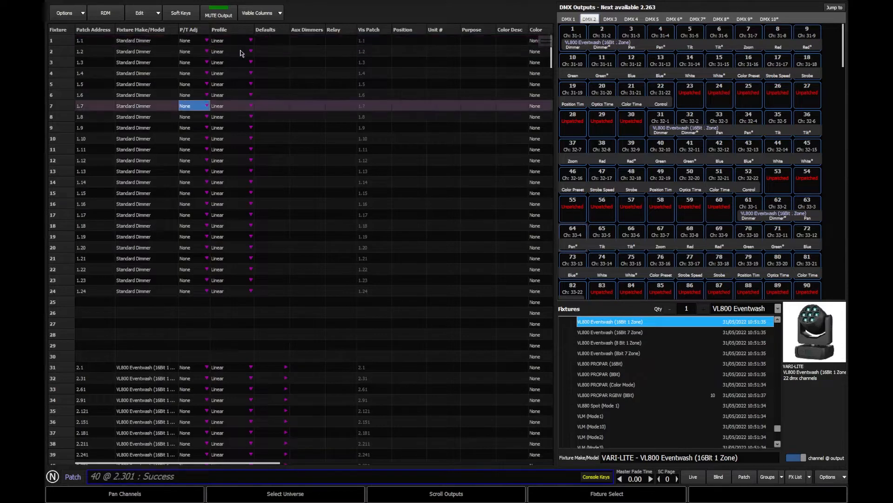
left_click(243, 41)
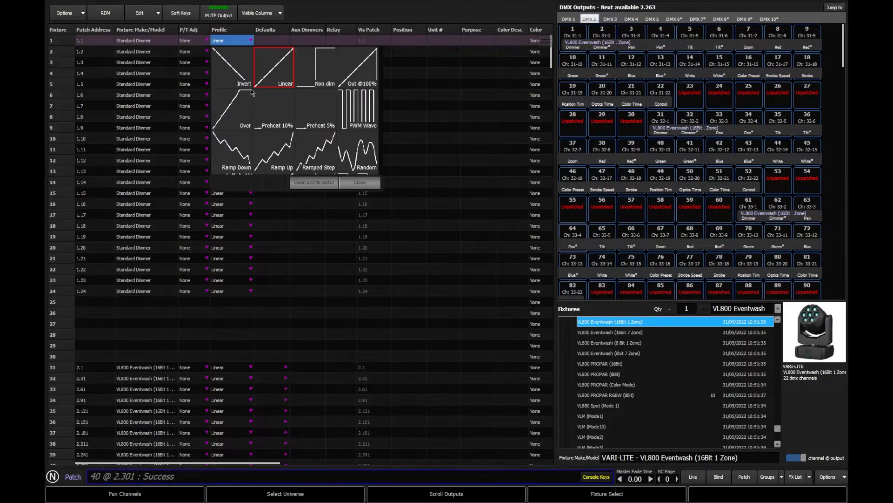
left_click(320, 184)
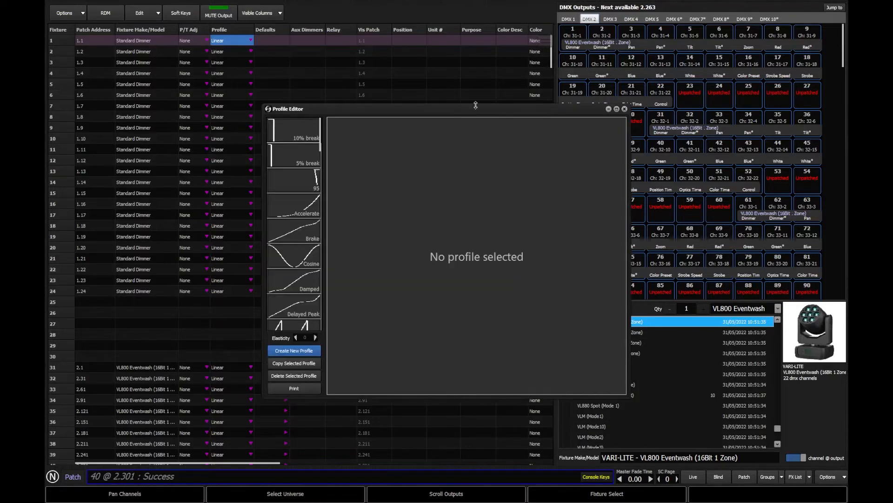
left_click_drag(358, 110, 303, 96)
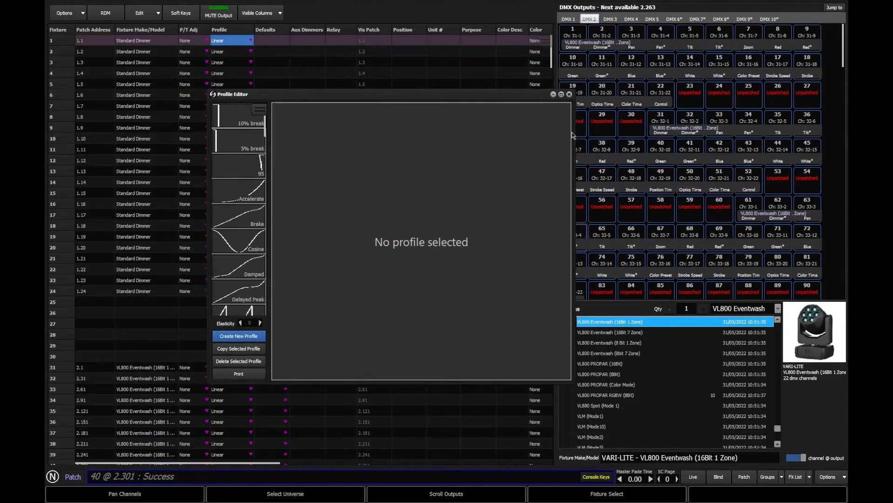
left_click(569, 94)
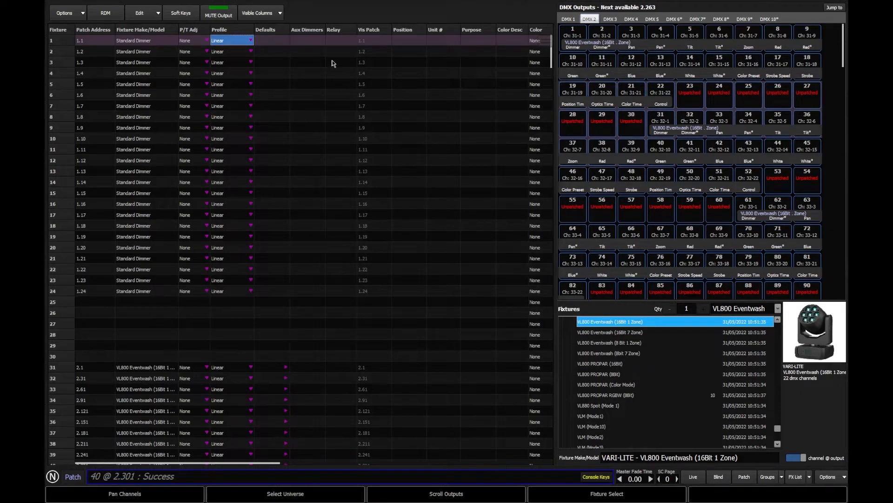
Examine the default parameter adjustments of fixture 31, including the palette choices for its Tilt default.
key("Down")
key("Down")
key("Down")
key("Down")
key("Down")
key("Down")
key("Down")
key("Down")
key("Down")
key("Down")
key("Down")
key("Down")
key("Down")
key("Down")
key("Down")
key("Down")
key("Down")
key("Down")
key("Down")
key("Down")
key("Down")
key("Down")
key("Down")
key("Down")
key("Down")
key("Down")
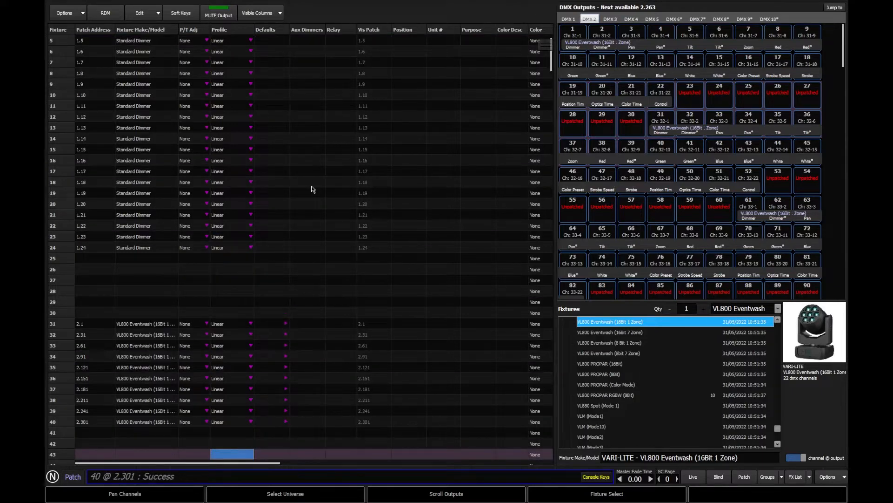
left_click(286, 324)
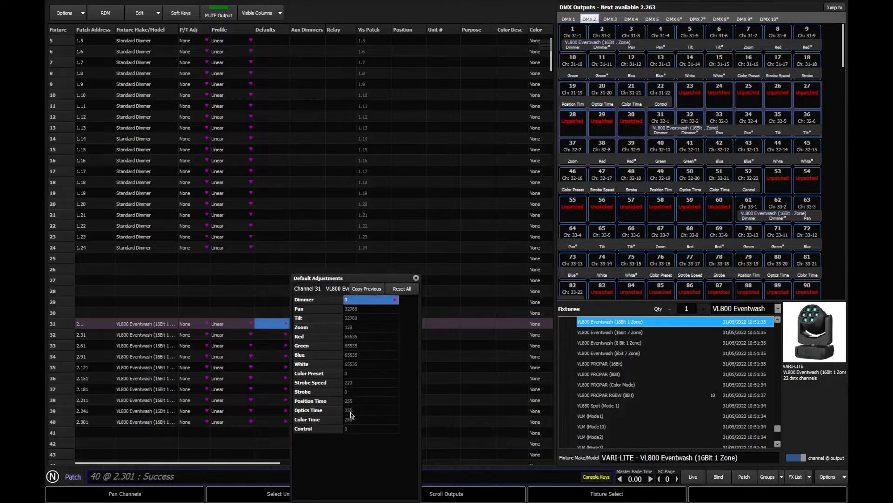
left_click(362, 318)
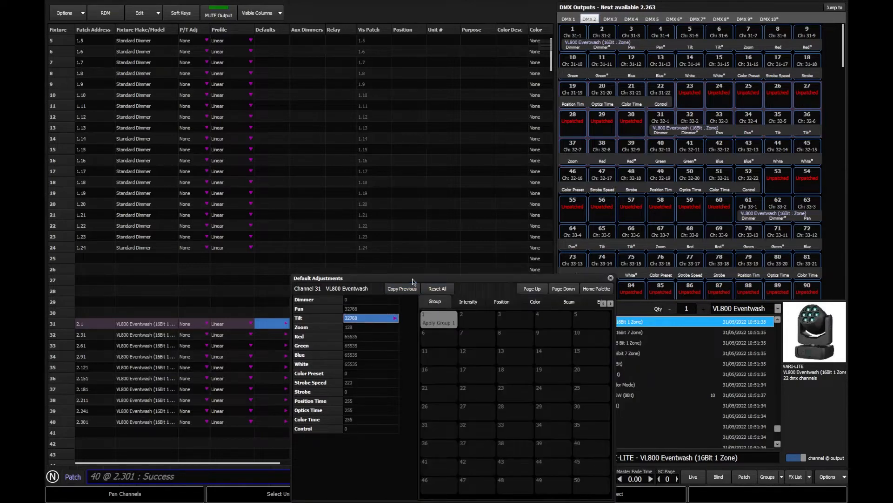
left_click_drag(416, 278, 382, 179)
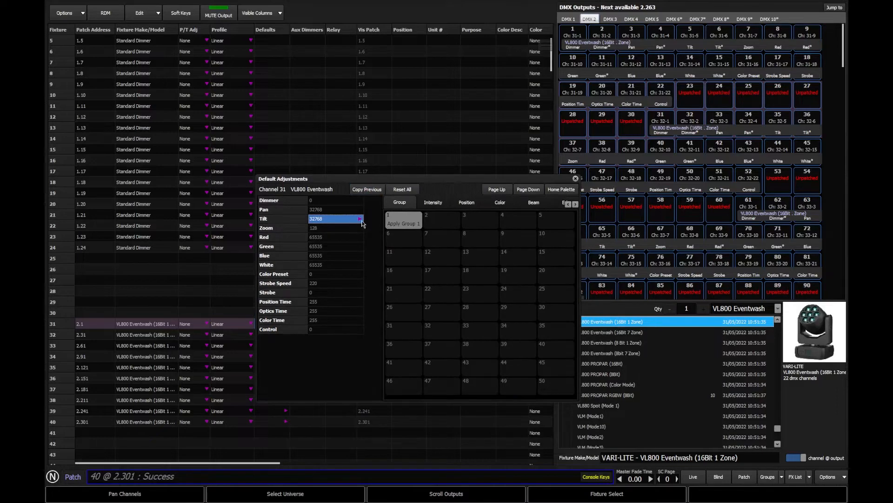
left_click(575, 178)
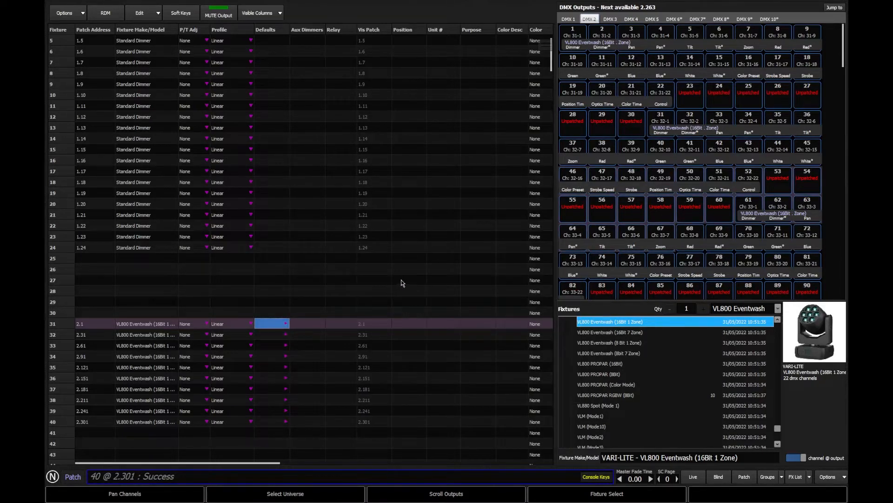
Set the Position of fixture 1 to FOH.
left_click(382, 192)
key("Home")
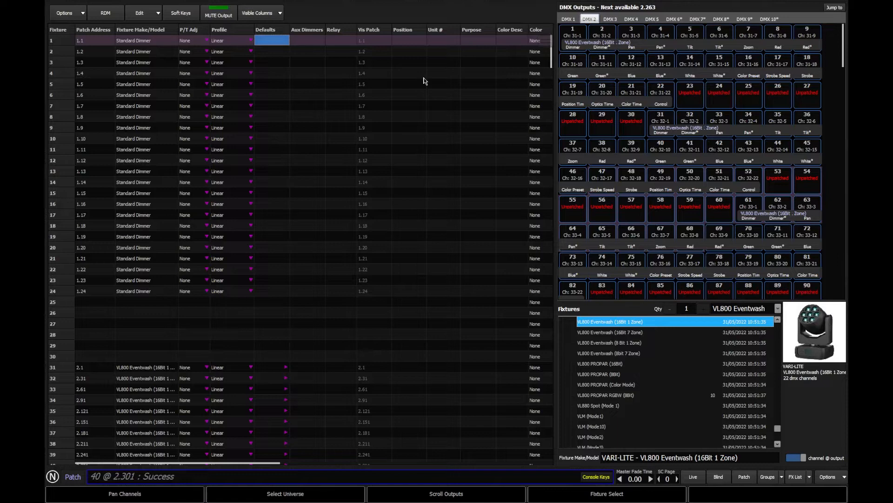
double_click(413, 40)
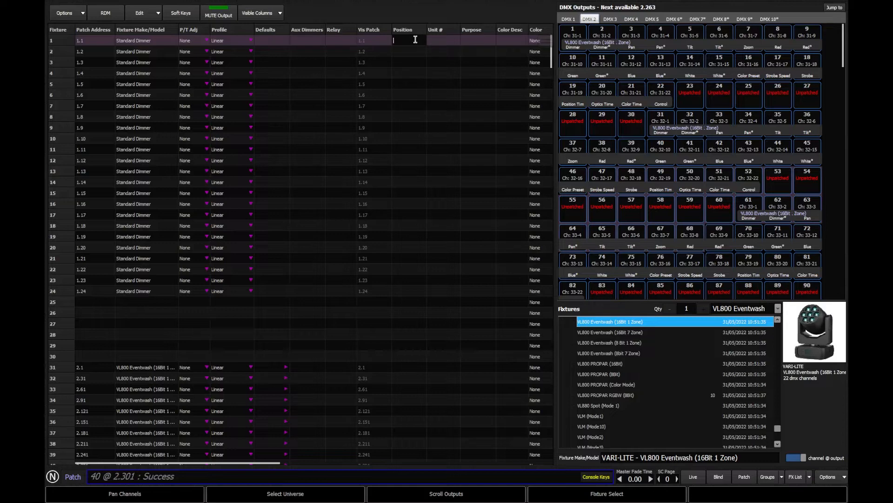
type("FOH")
key("Return")
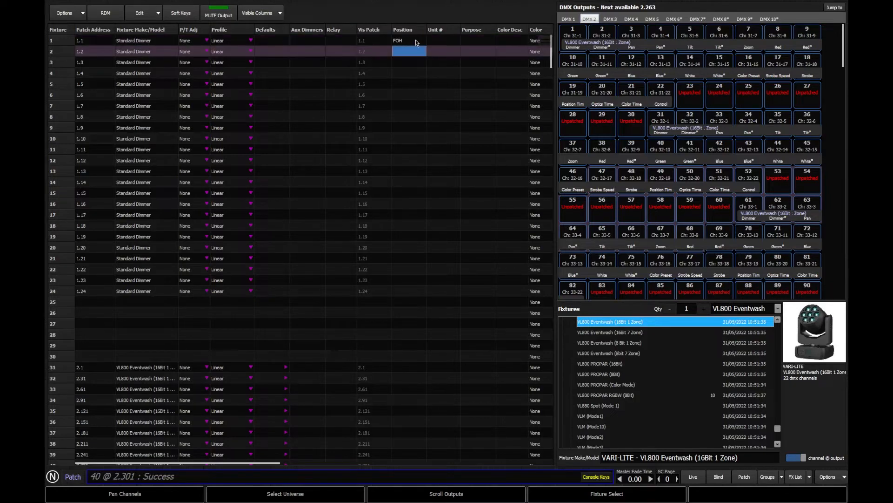
Copy the FOH position from fixture 1 down through fixture 12.
left_click(415, 41)
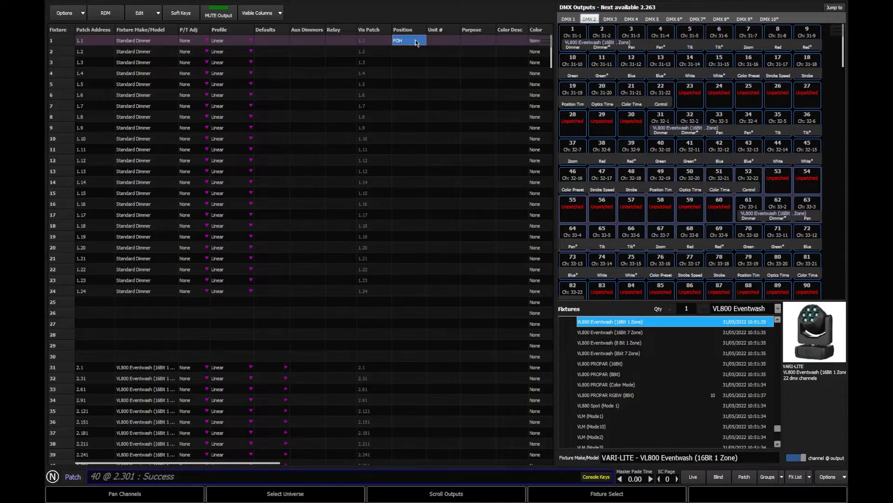
key("shift+Down")
type("FOH")
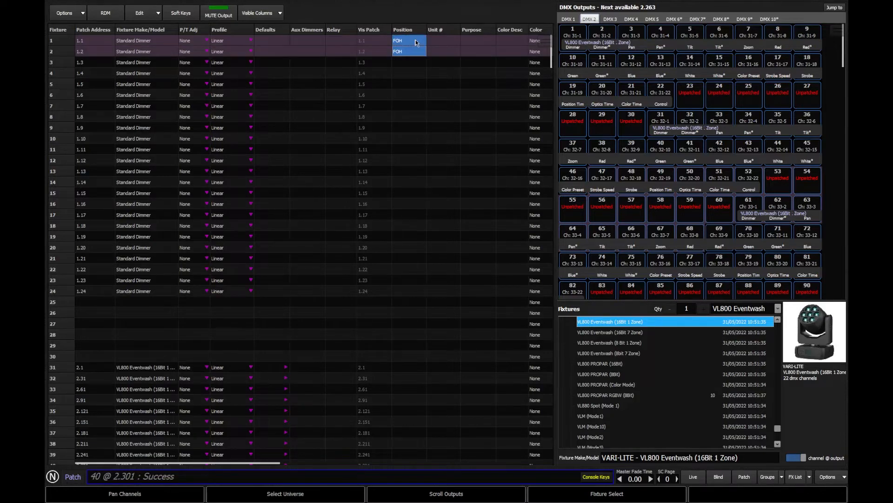
key("shift+Down")
key("ctrl+v")
key("shift+Down")
key("ctrl+v")
key("shift+Down")
key("ctrl+v")
key("shift+Down")
key("ctrl+v")
key("shift+Down")
key("ctrl+v")
key("shift+Down")
key("ctrl+v")
key("shift+Down")
key("ctrl+v")
key("shift+Down")
key("ctrl+v")
key("shift+Down")
key("ctrl+v")
key("shift+Down")
key("ctrl+v")
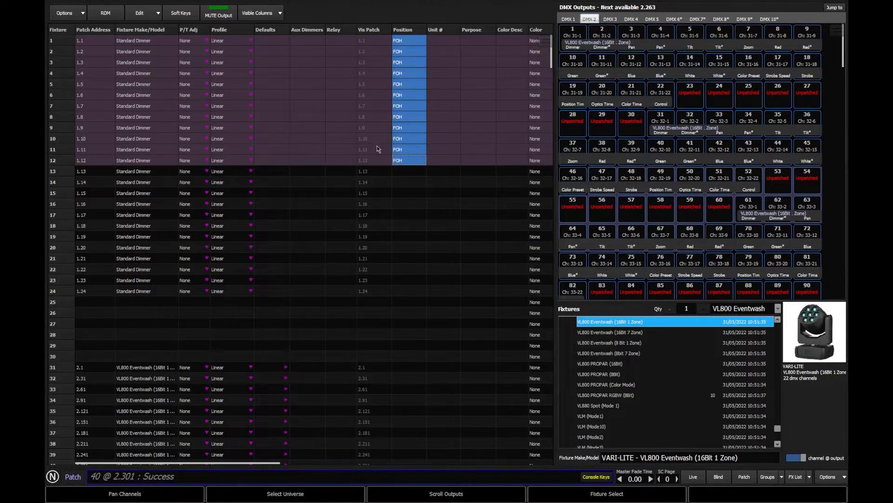
Set the Purpose of fixtures 1 to 3 to SR.
left_click(482, 40)
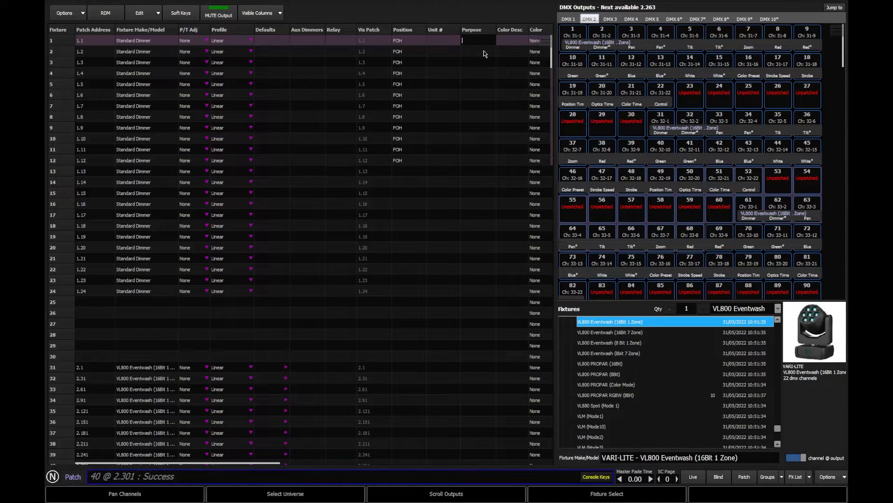
type("SR")
key("shift+Down")
key("shift+Down")
key("Return")
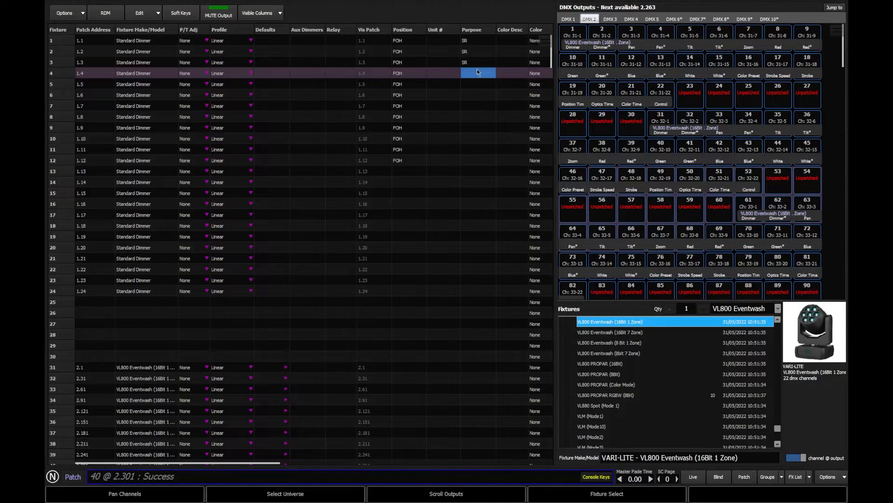
Set the Purpose of fixtures 4 to 6 to SL and of fixtures 7 to 9 to SR.
type("SL")
key("Return")
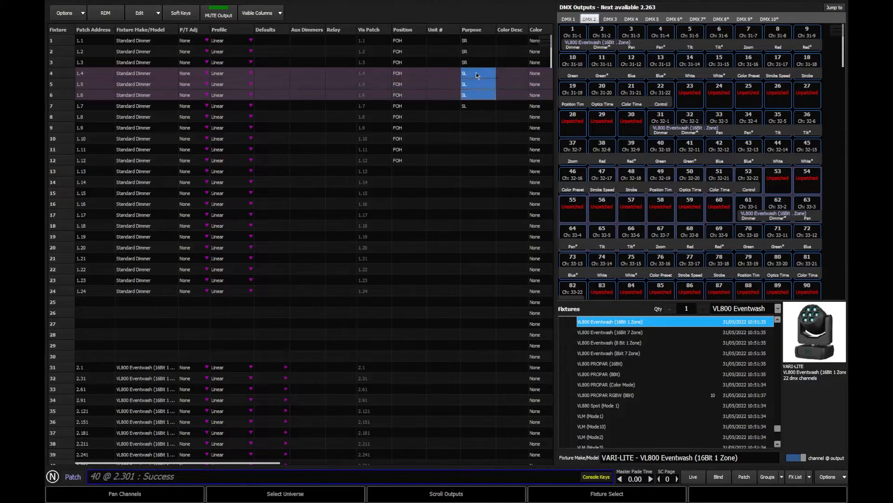
double_click(477, 105)
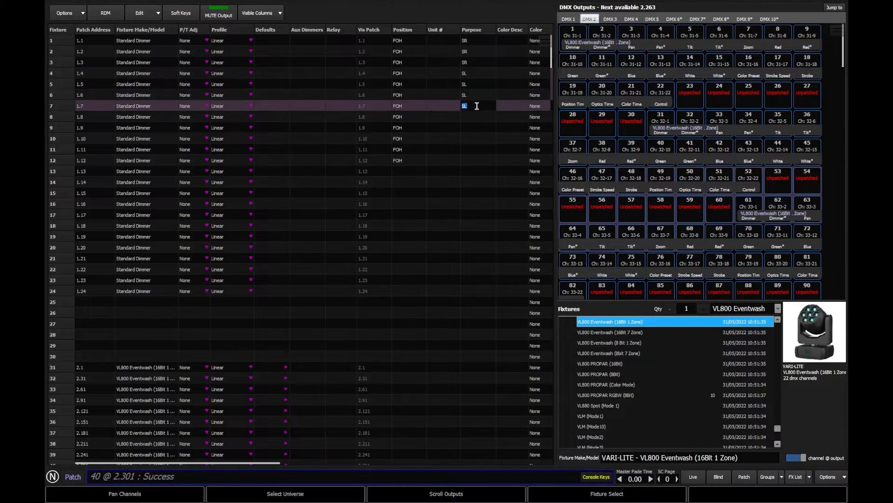
type("SR")
key("Return")
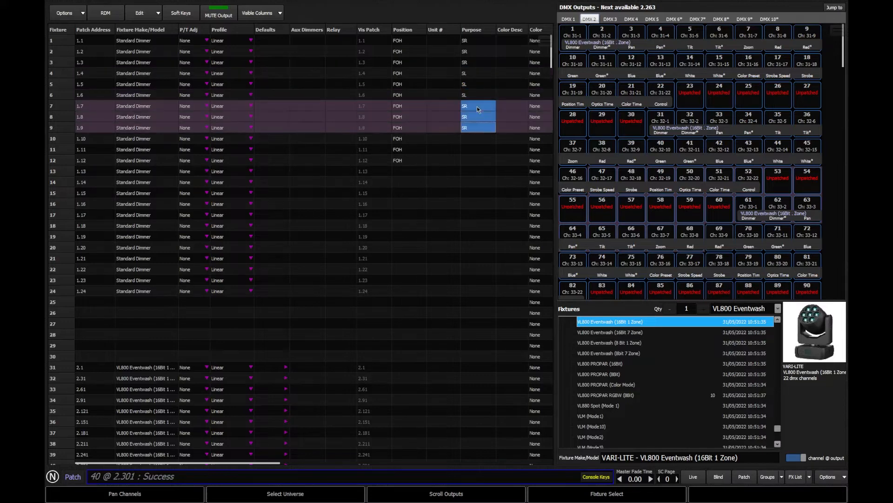
Set the Purpose of fixtures 10 to 12 to SL.
double_click(474, 138)
type("SL")
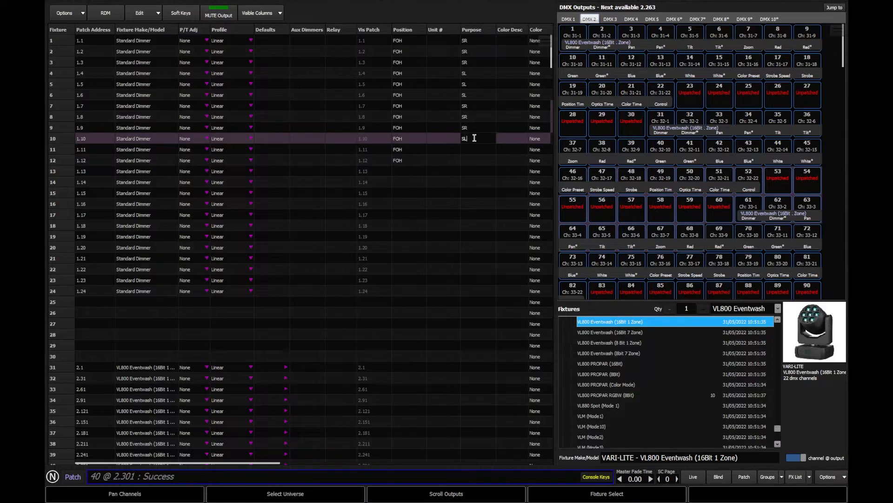
key("Return")
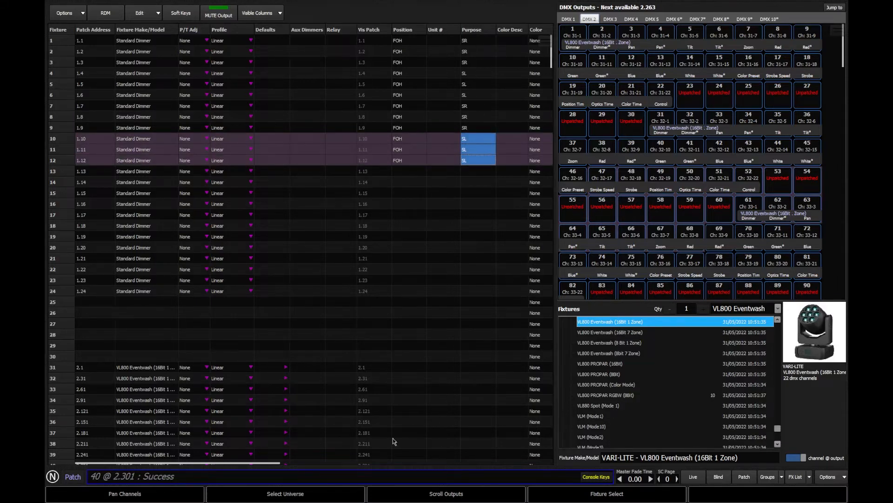
Set the Color of fixture 1 to L063 and copy it down through fixture 6.
left_click_drag(251, 462, 269, 463)
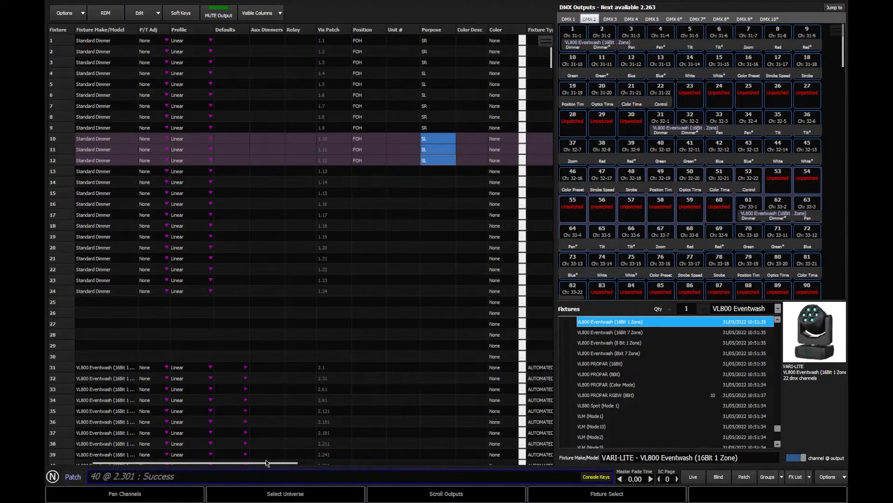
double_click(506, 41)
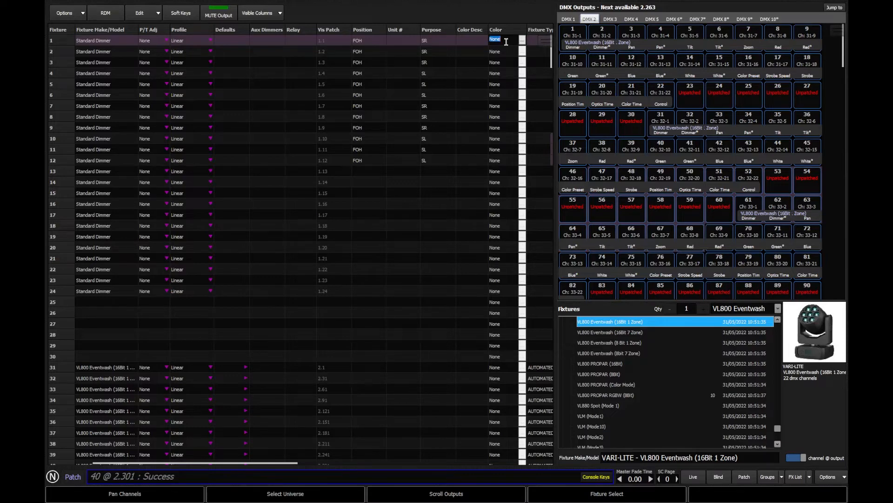
type("L063")
key("Return")
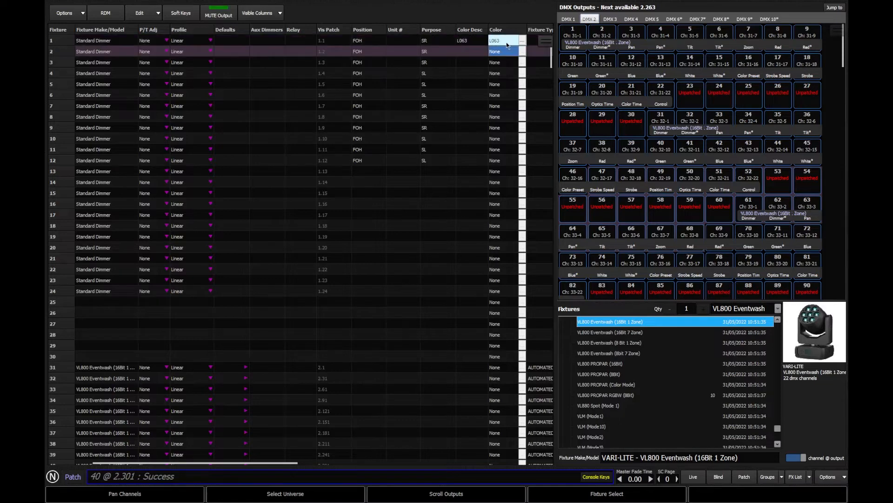
key("shift+Down")
left_click(507, 43, "shift")
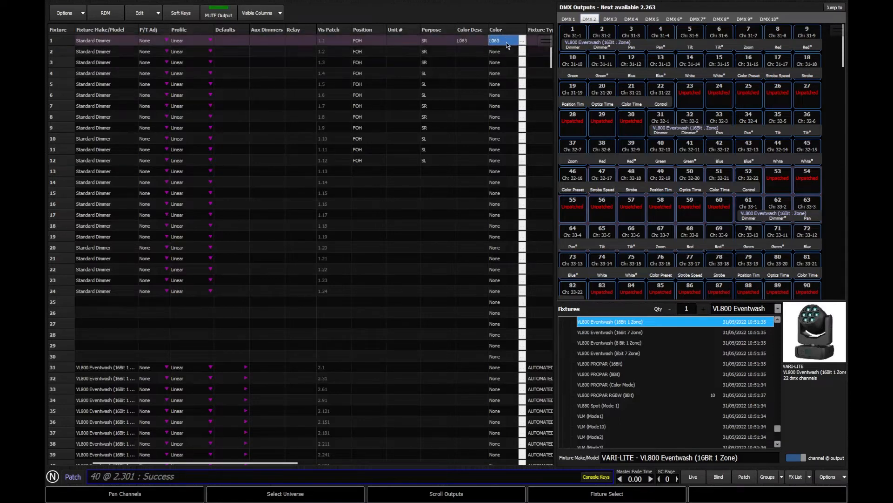
key("Return")
key("shift+Down")
key("shift+Down")
key("shift+Down")
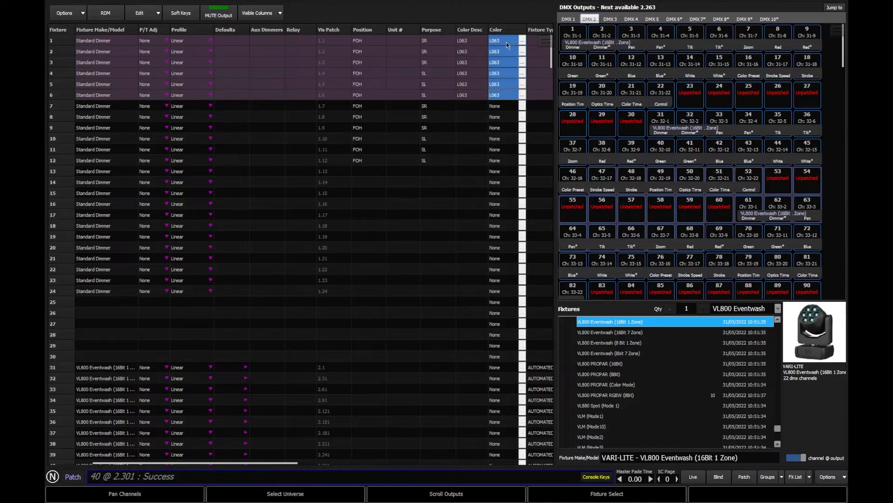
Set the Color of fixture 7 to L768 and copy it down through fixture 12.
left_click(503, 106)
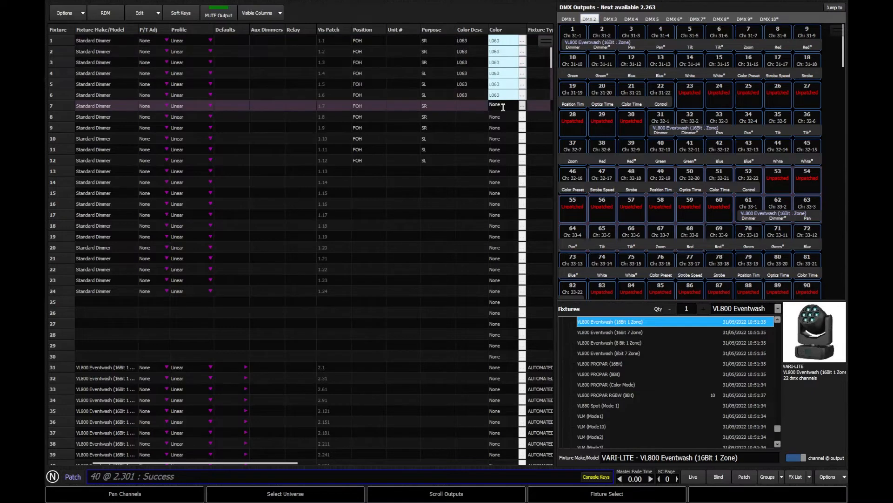
left_click_drag(503, 107, 470, 111)
type("L768")
key("Return")
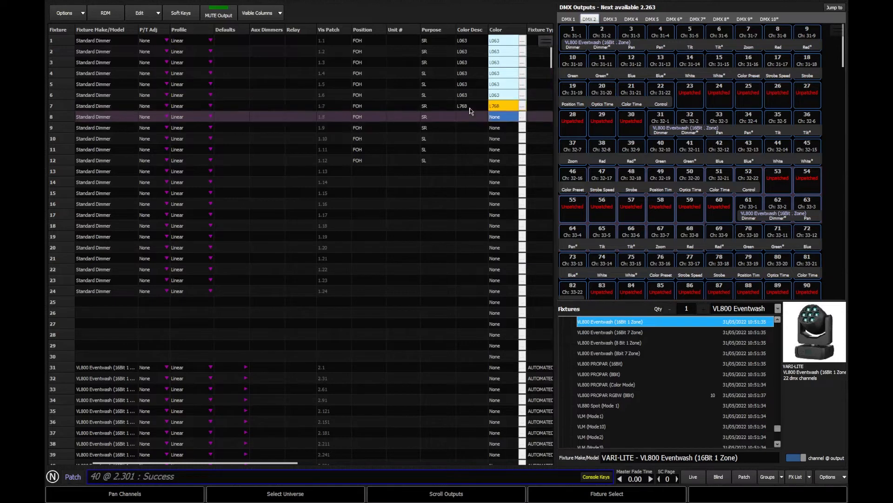
key("shift+Down")
key("shift+Down")
key("shift+Down")
key("shift+Down")
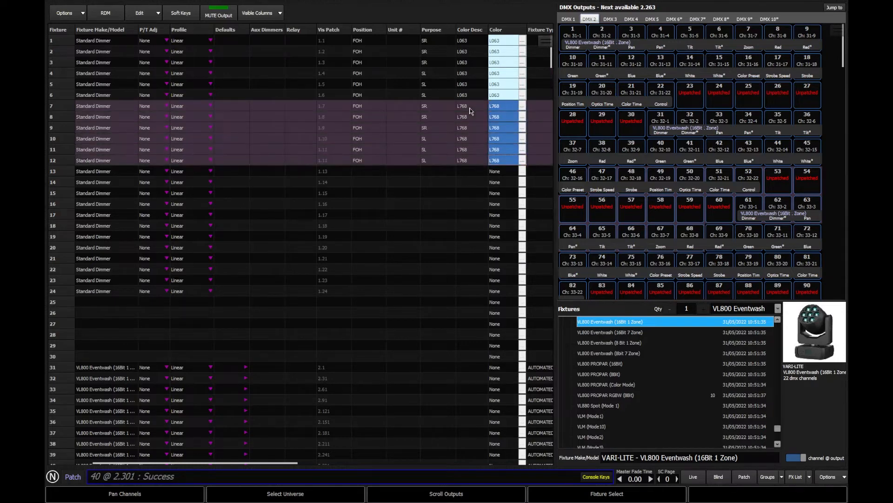
left_click(443, 180)
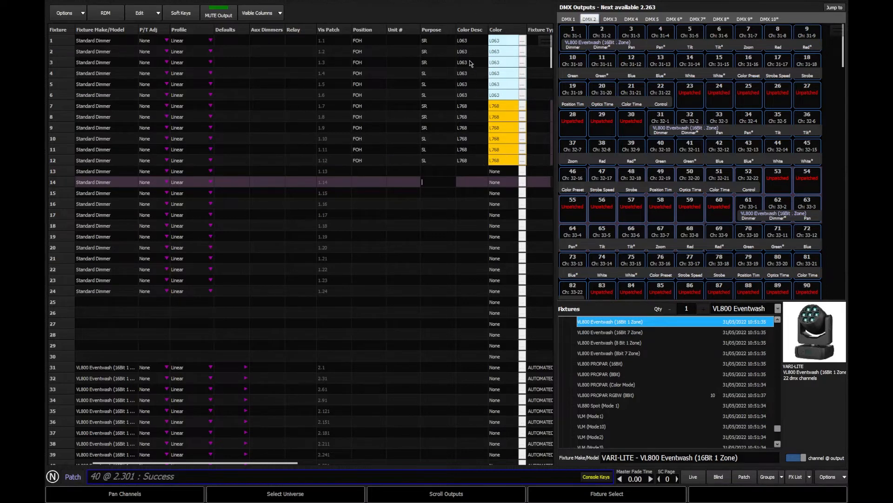
Change the Color Desc of fixtures 1 to 6 to Cool.
double_click(473, 42)
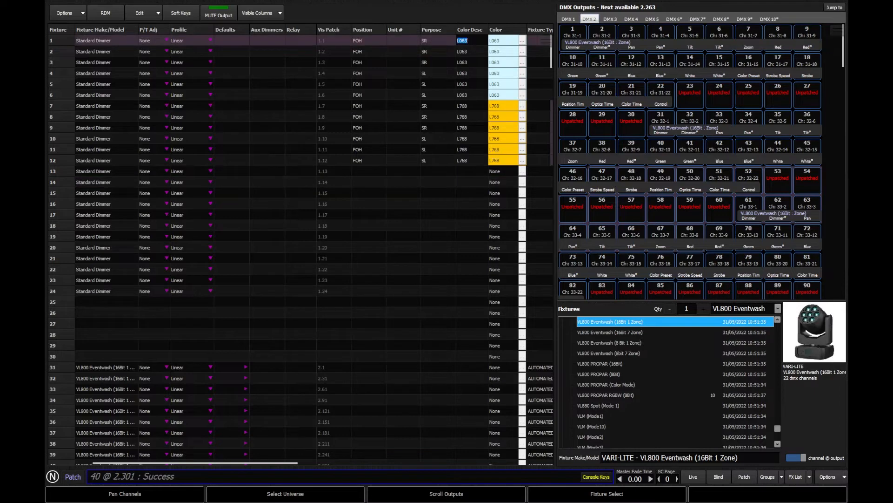
type("Cool")
key("shift+Down")
key("shift+Down")
key("shift+Down")
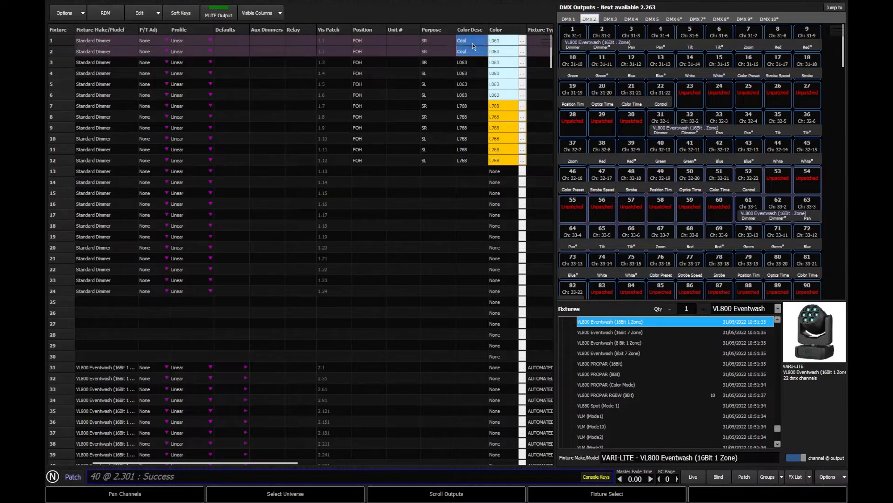
key("shift+Down")
key("shift+Down")
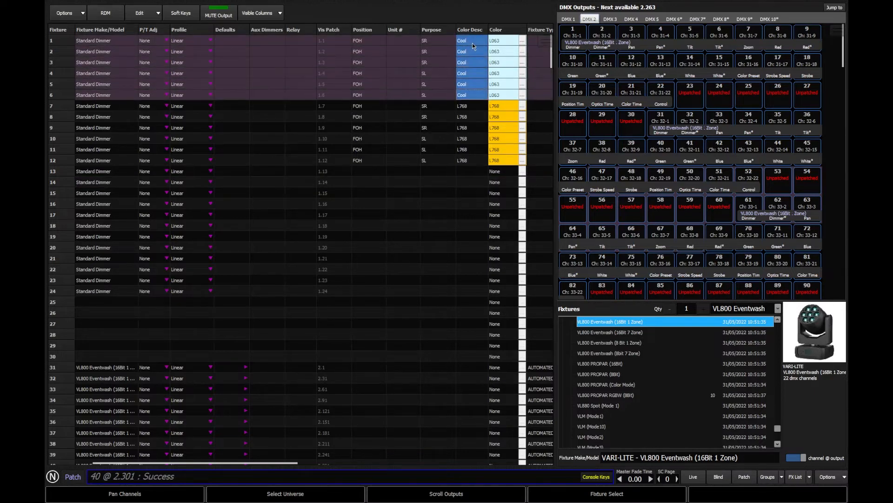
Change the Color Desc of fixtures 7 to 12 to Warm.
double_click(478, 106)
type("Warm")
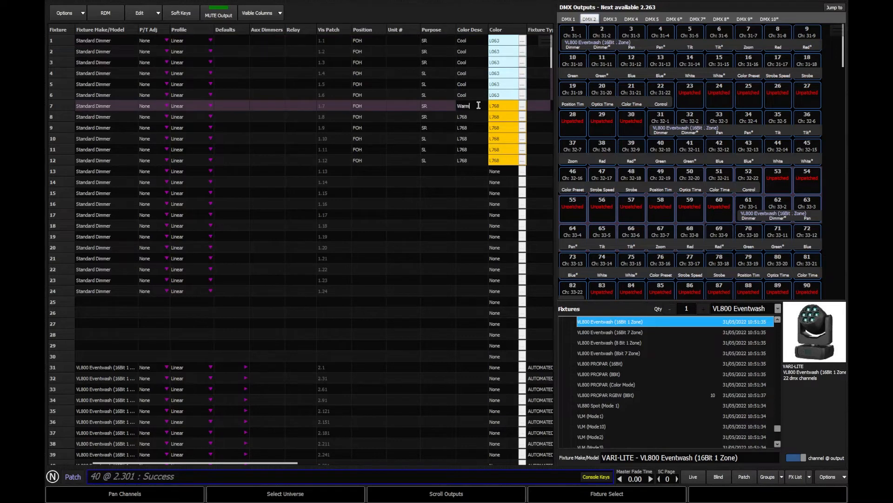
key("shift+Down")
key("shift+Down")
key("shift+Down")
key("shift+Down")
key("shift+Down")
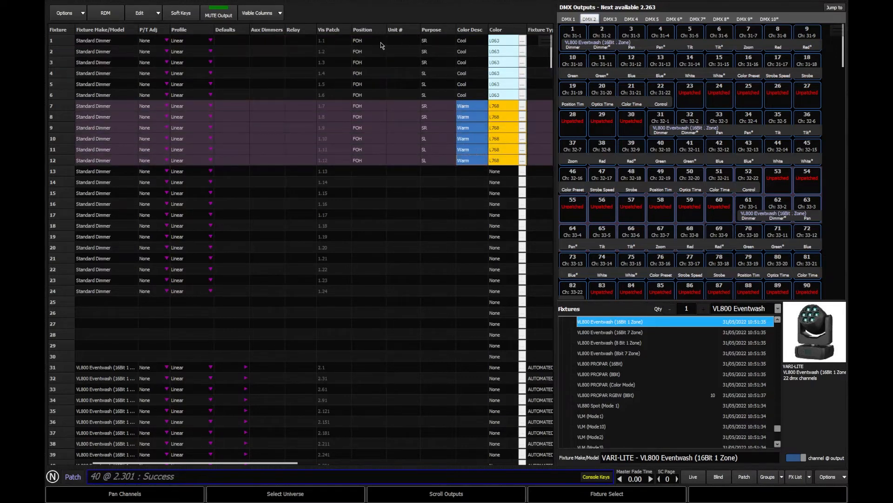
Look over the available patch options and try the output mute toggle.
double_click(415, 41)
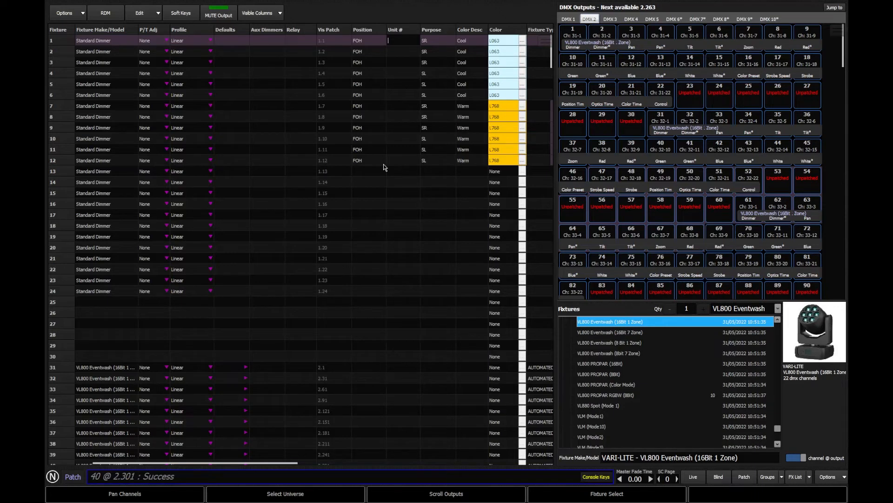
left_click(80, 20)
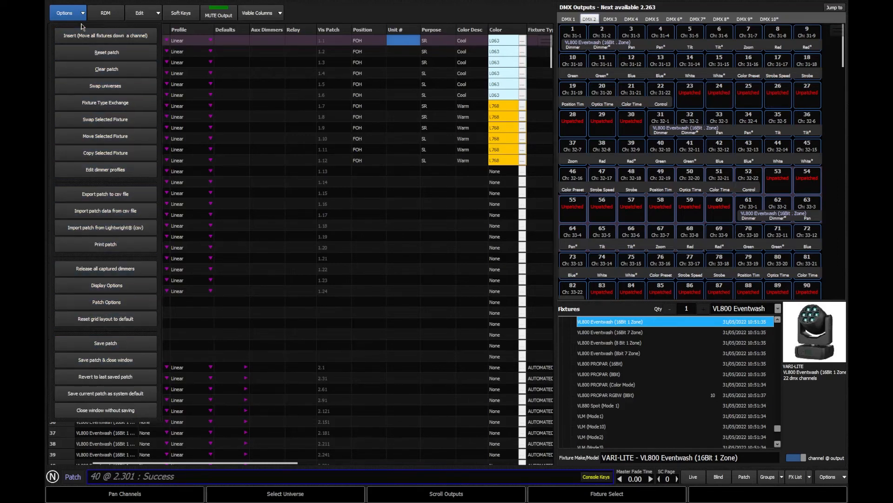
left_click(362, 17)
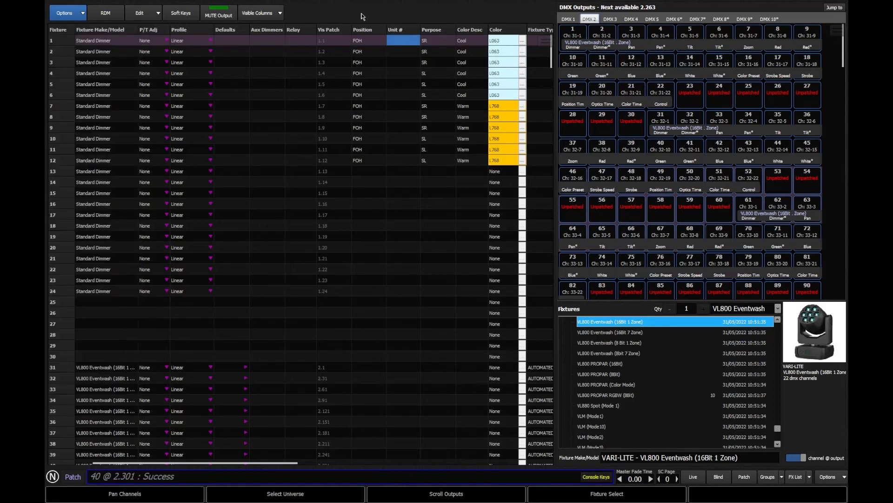
left_click(222, 15)
left_click(227, 17)
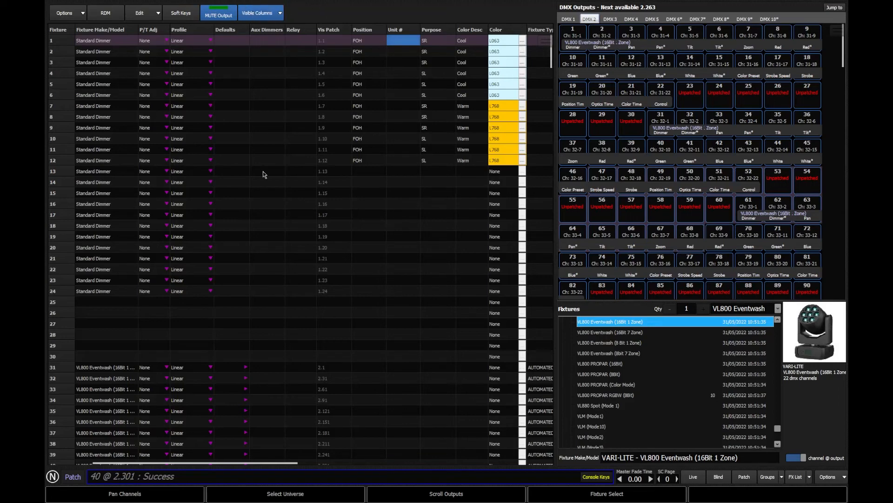
Review the remaining patch columns through to DMX Setting and return to the Patch Address column.
left_click_drag(197, 466, 512, 451)
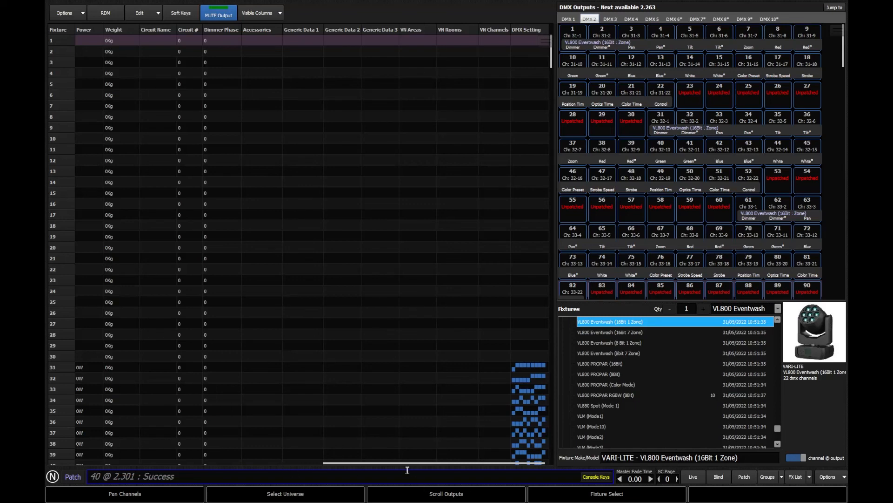
left_click_drag(404, 467, 155, 463)
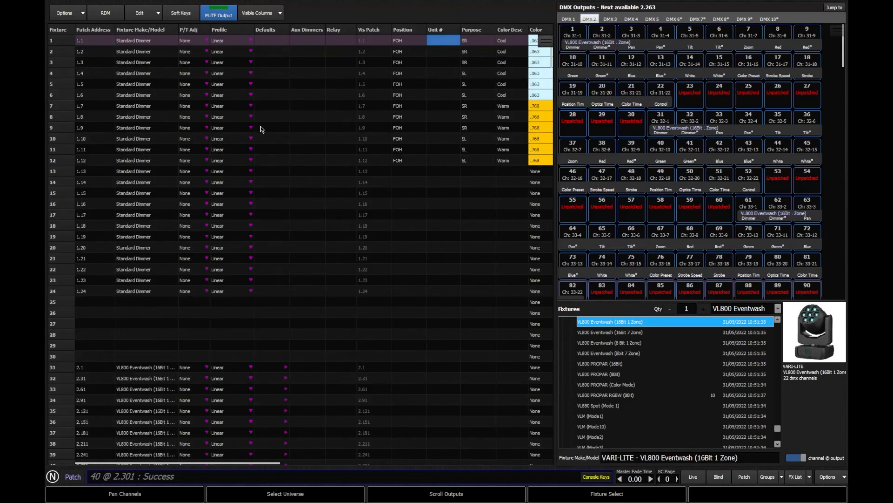